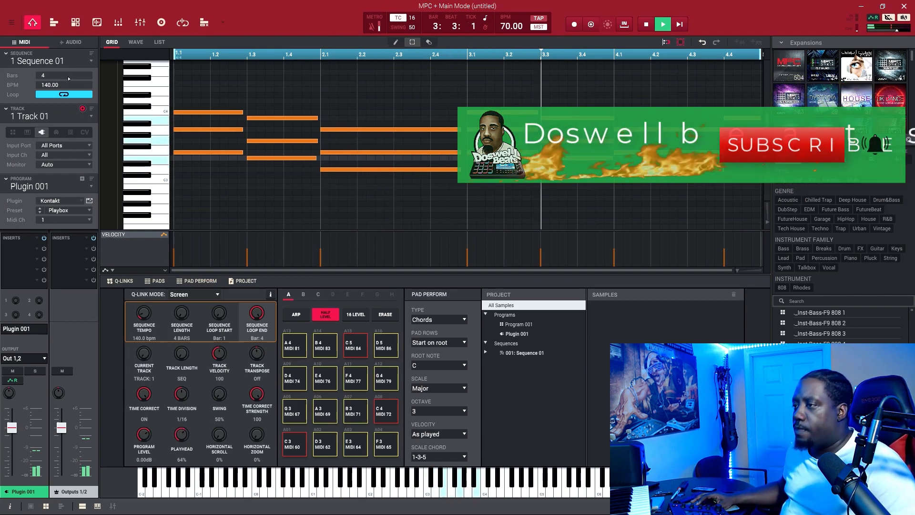
Set the Vinyl amount to 0 % and the Verb to about 39.8 % in Track 01's Playbox instrument.
click(89, 201)
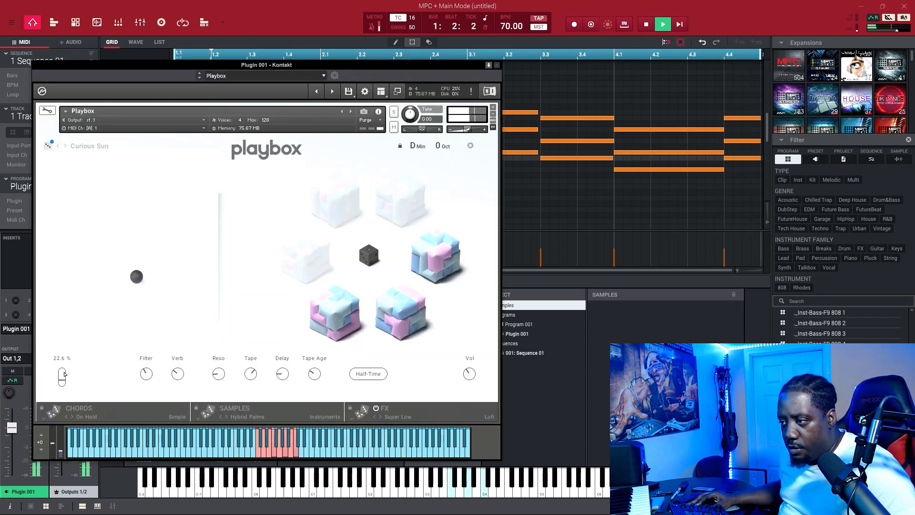
drag(65, 367, 65, 386)
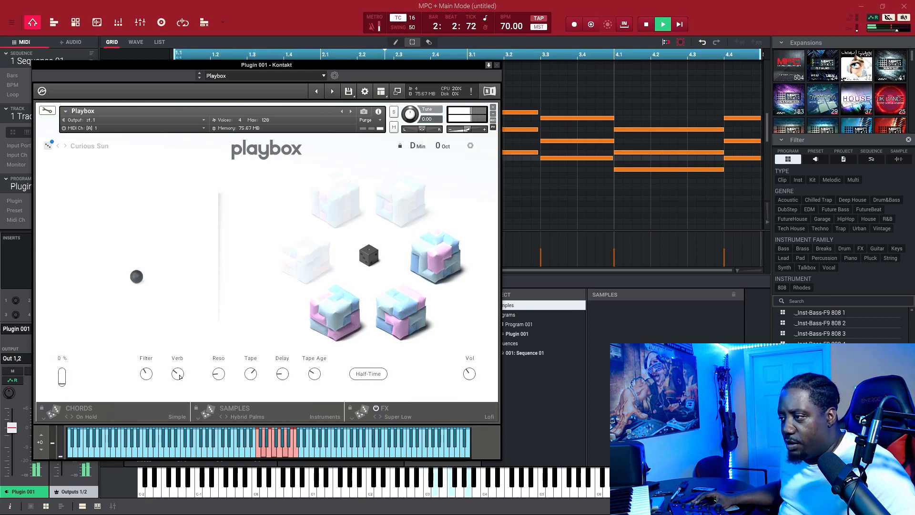
drag(150, 384, 148, 374)
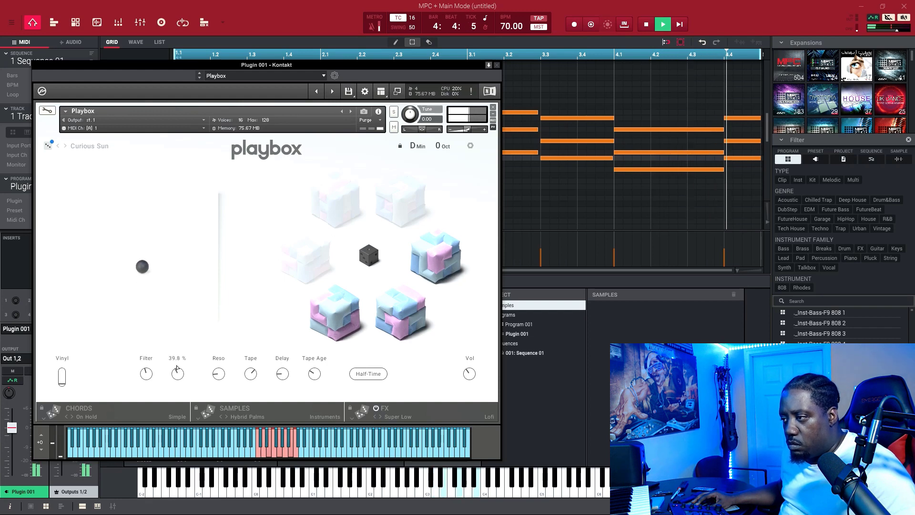
click(499, 64)
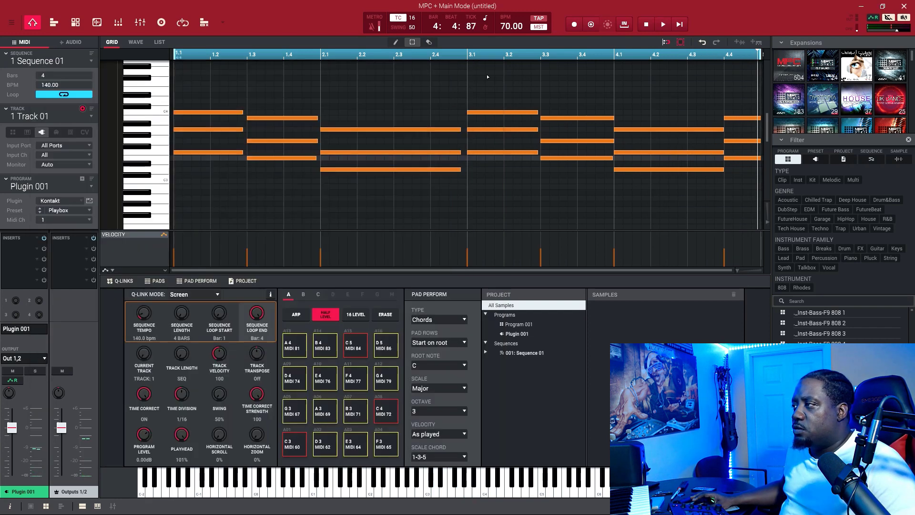
Copy all chord notes from Track 01 into unused track 2 and give that track a new plugin program.
key(ctrl+a)
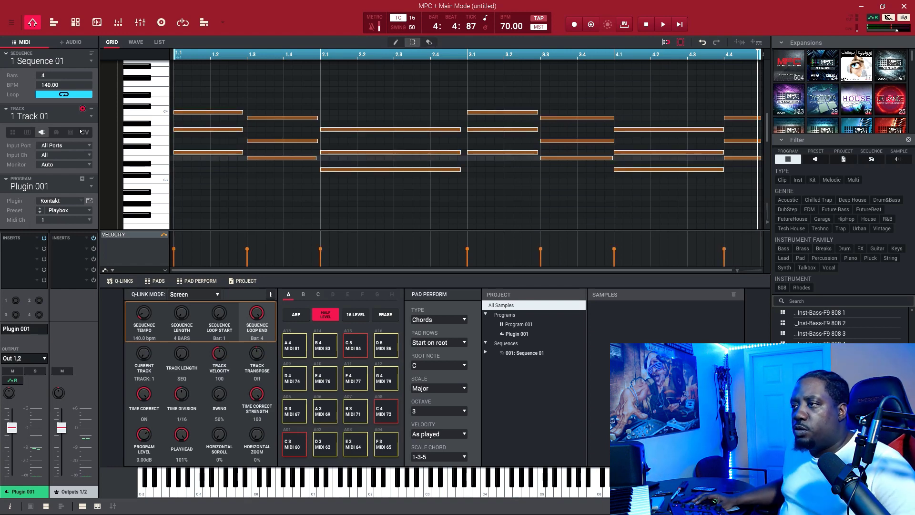
click(91, 117)
click(78, 136)
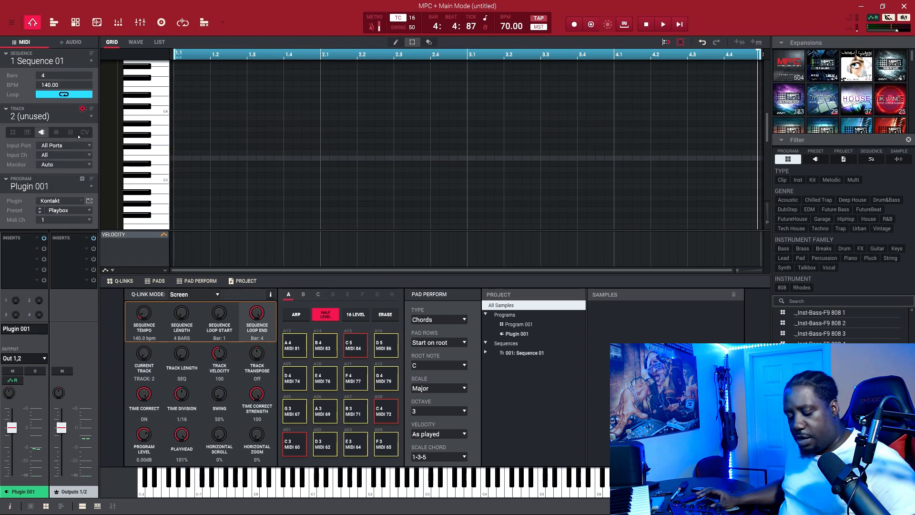
key(ctrl+v)
click(82, 178)
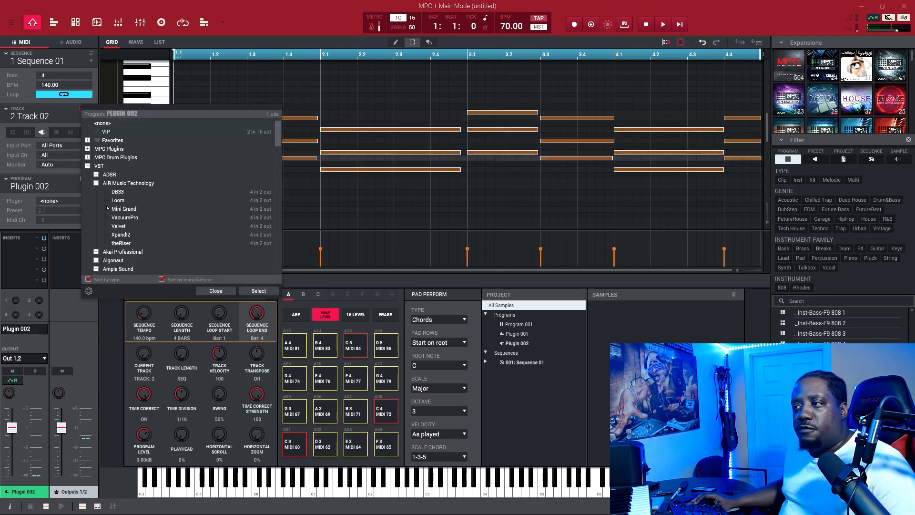
key(Escape)
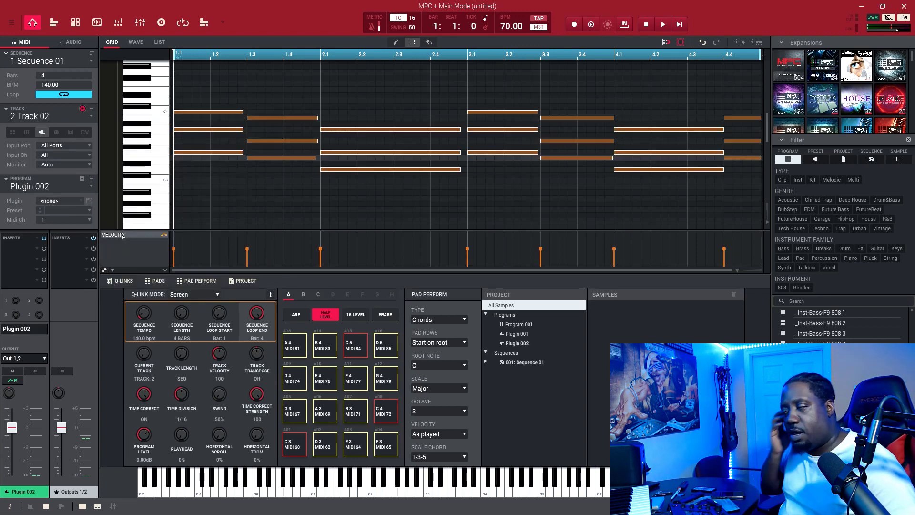
Use Xpand!2 with the preset 43 The Alps on Track 02 and pan its part A to L 13.
click(89, 201)
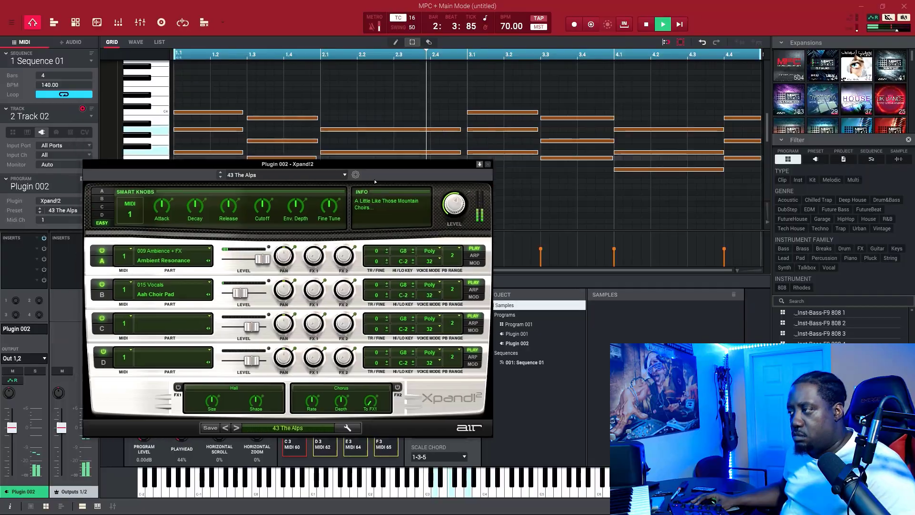
drag(360, 159, 365, 197)
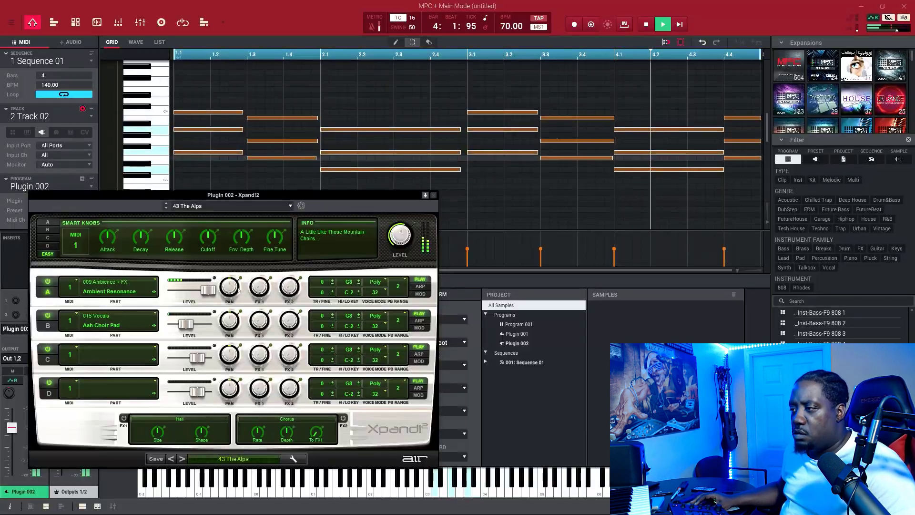
drag(229, 287, 230, 299)
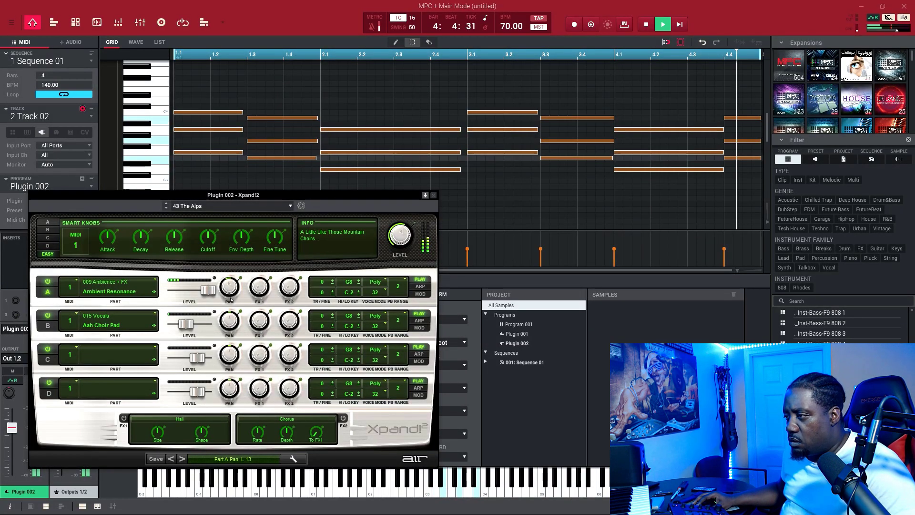
click(433, 196)
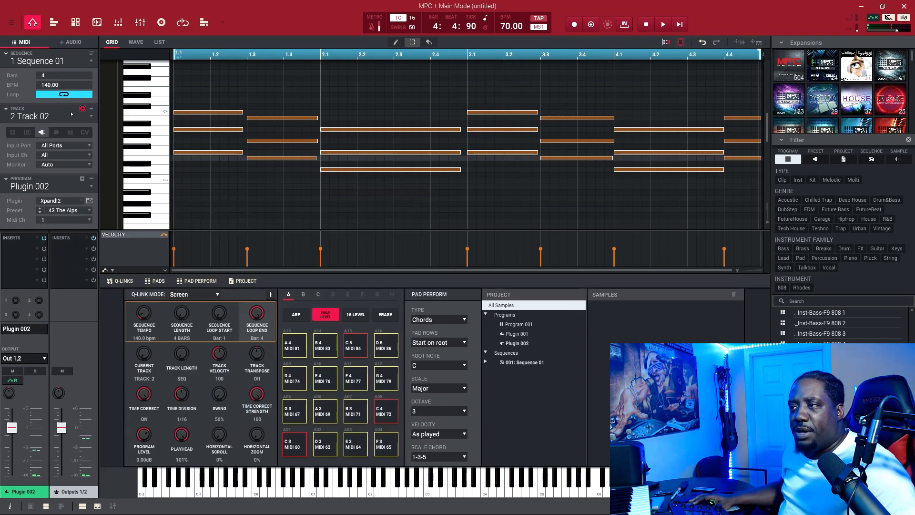
Set up unused track 3 with the copied chords an octave higher on the Hype plugin and play it soloed.
click(90, 117)
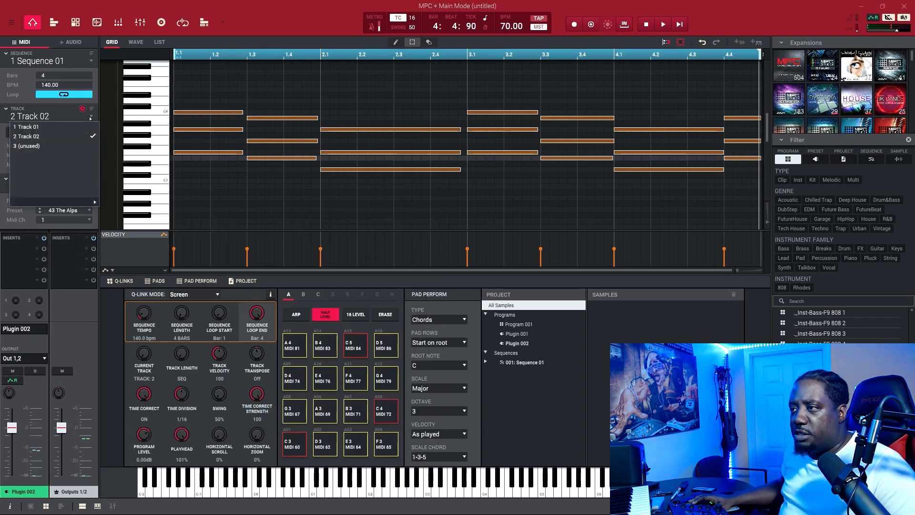
click(81, 146)
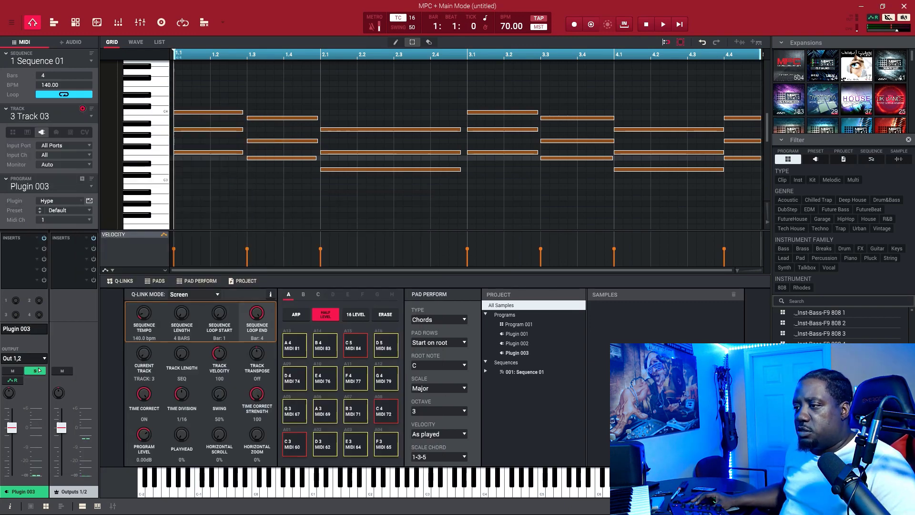
click(89, 200)
key(space)
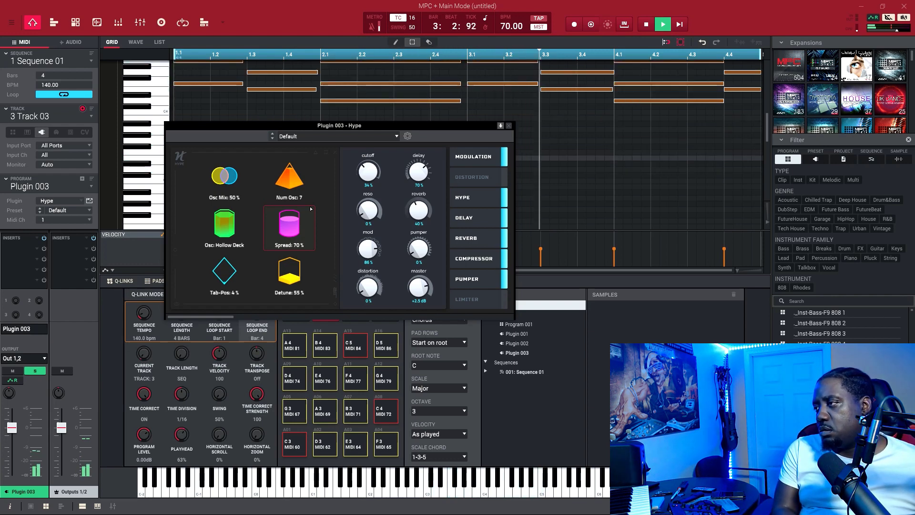
Load the Piano + Choir preset in Hype, stop playback and turn off Track 03's solo.
click(320, 137)
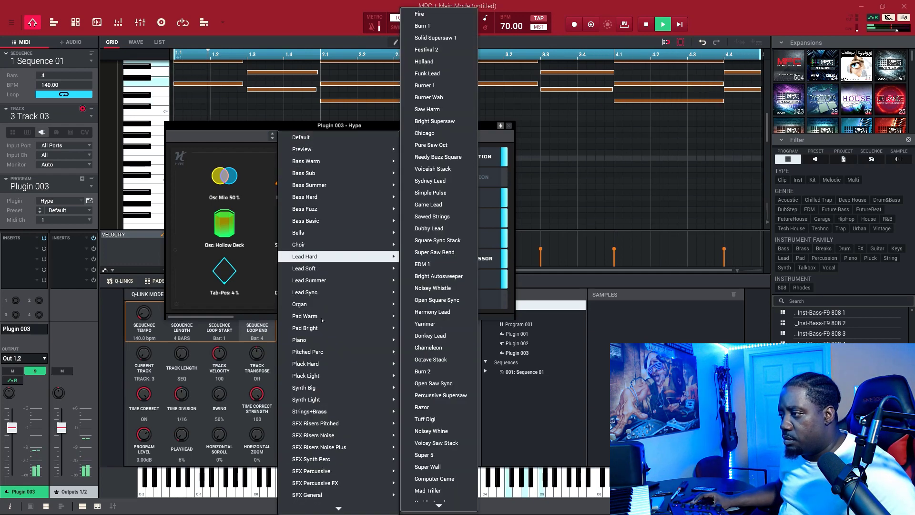
mouse_move(322, 342)
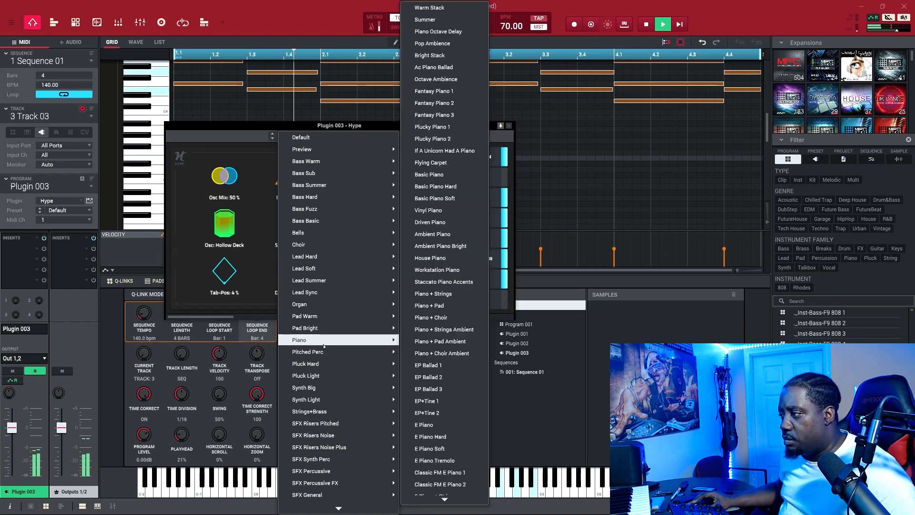
click(429, 317)
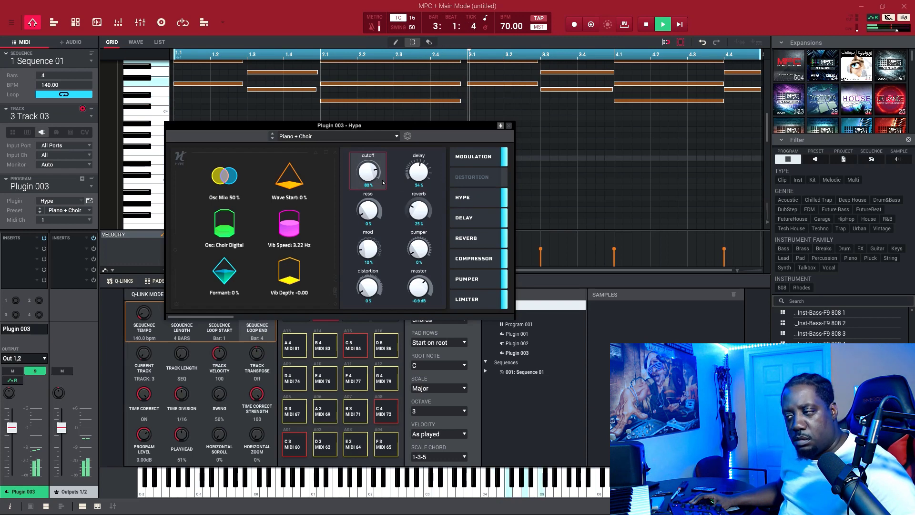
key(space)
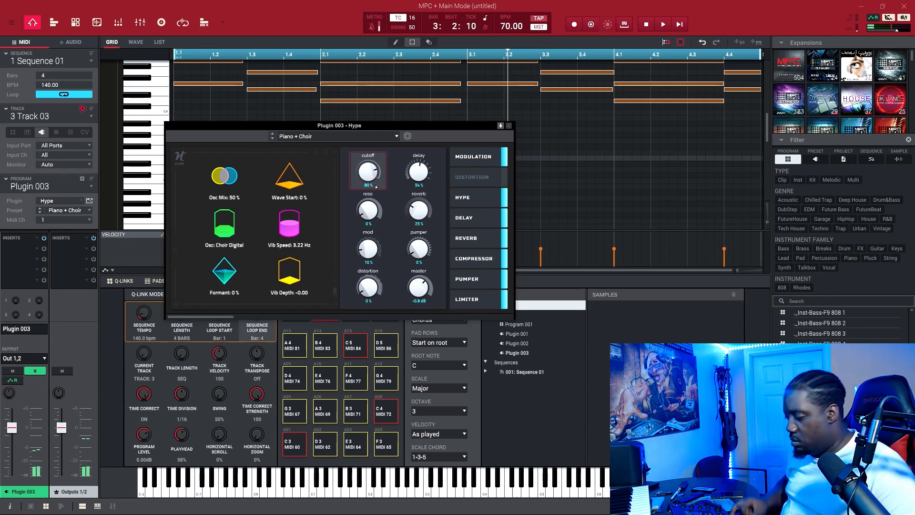
click(36, 371)
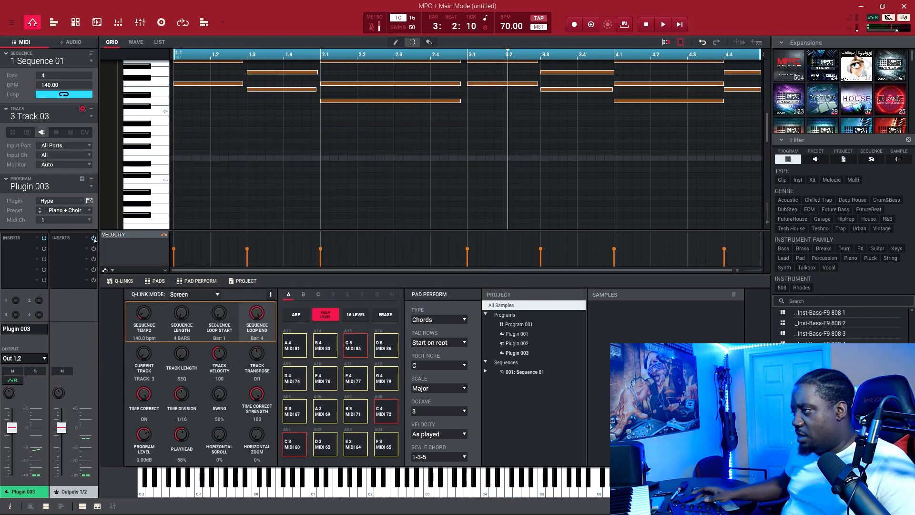
Play the sequence and raise the middle note of each Track 03 chord by one octave.
click(89, 201)
key(space)
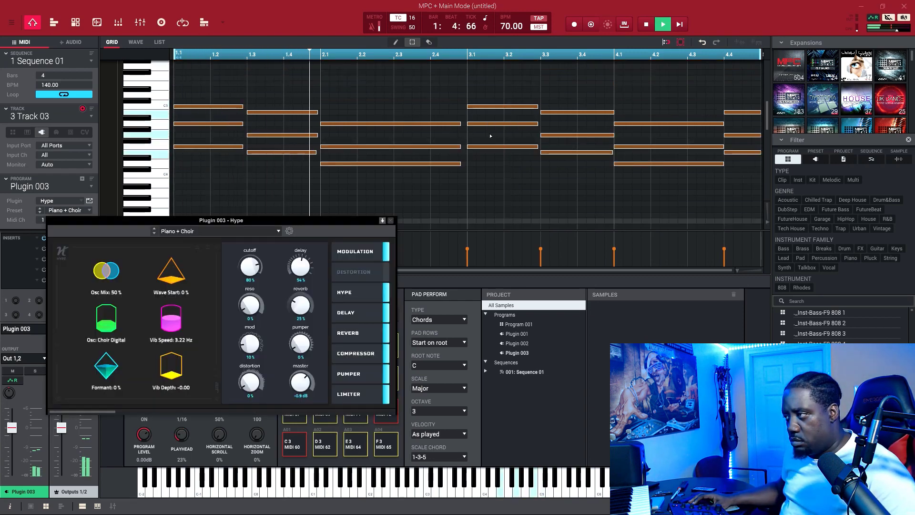
drag(281, 120, 225, 139)
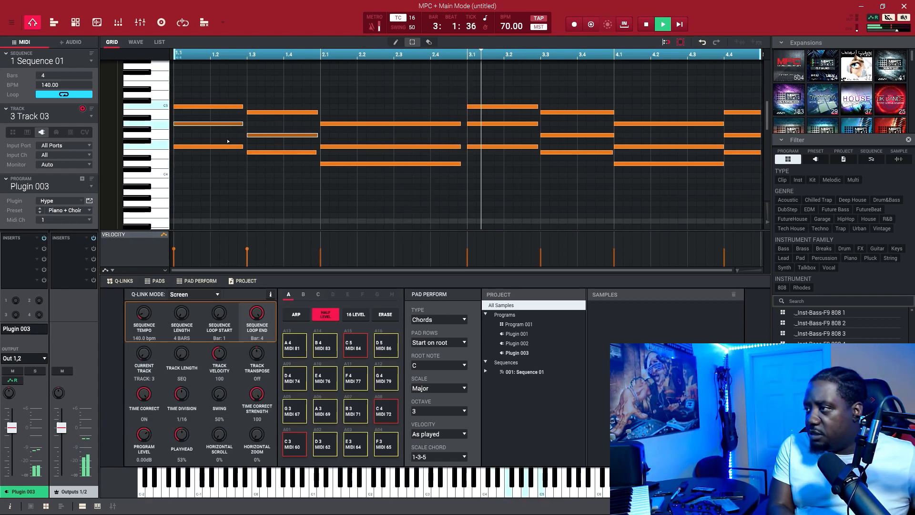
key(shift+Up)
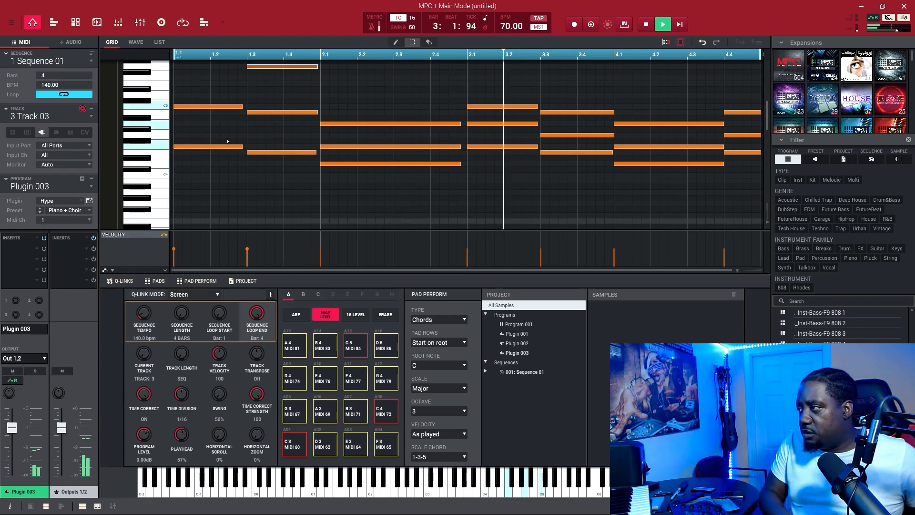
shift+click(448, 147)
key(shift+Up)
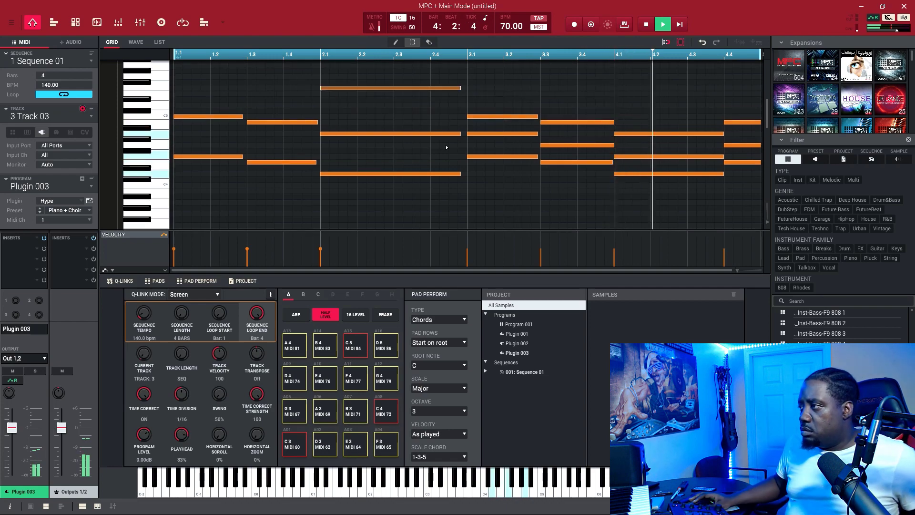
key(shift+Down)
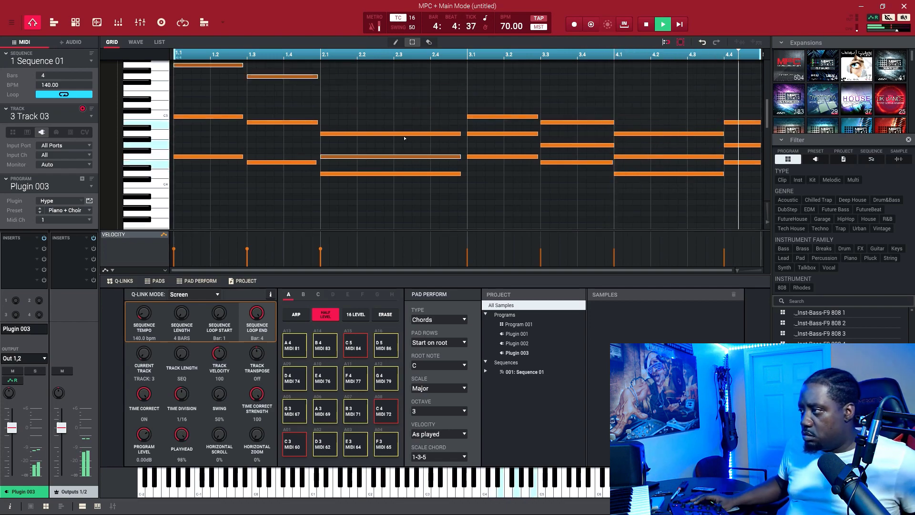
key(shift+Up)
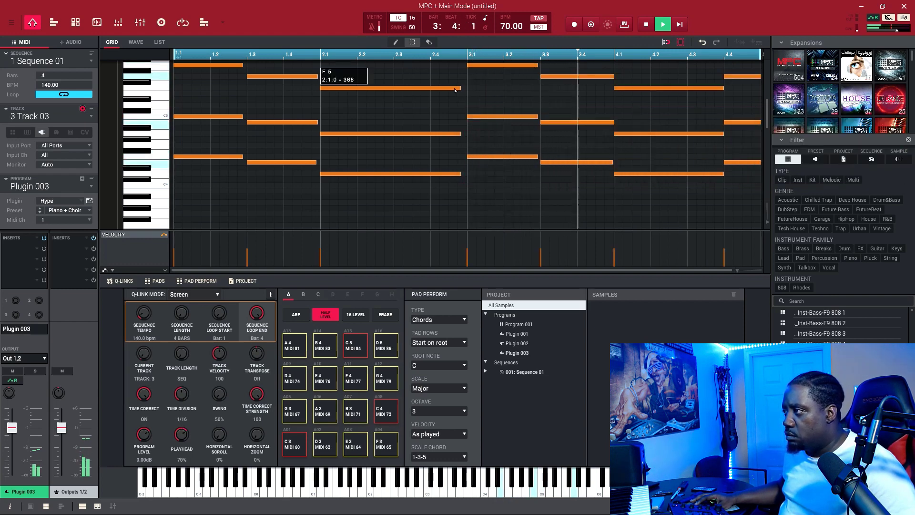
Break Track 03's top notes into a melody by shortening and duplicating them, splitting the first top note at 1.2.
drag(460, 88, 433, 89)
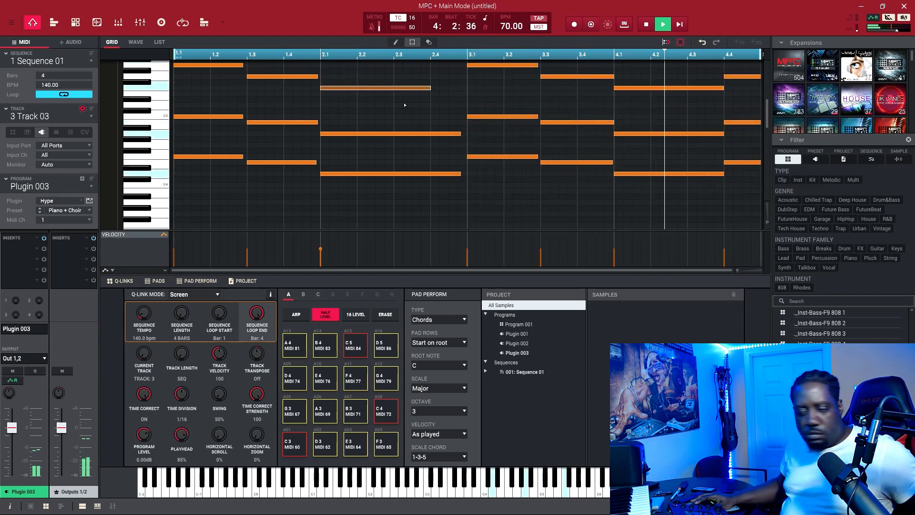
key(ctrl+d)
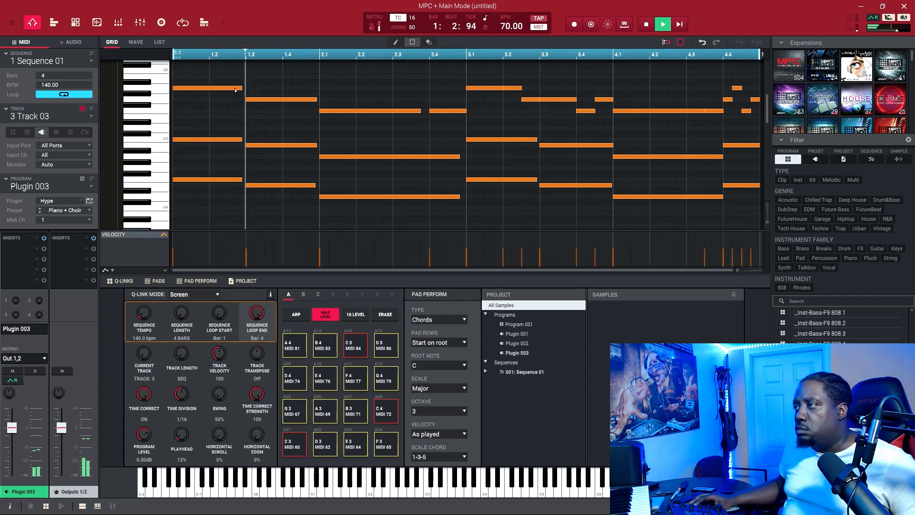
drag(235, 90, 193, 100)
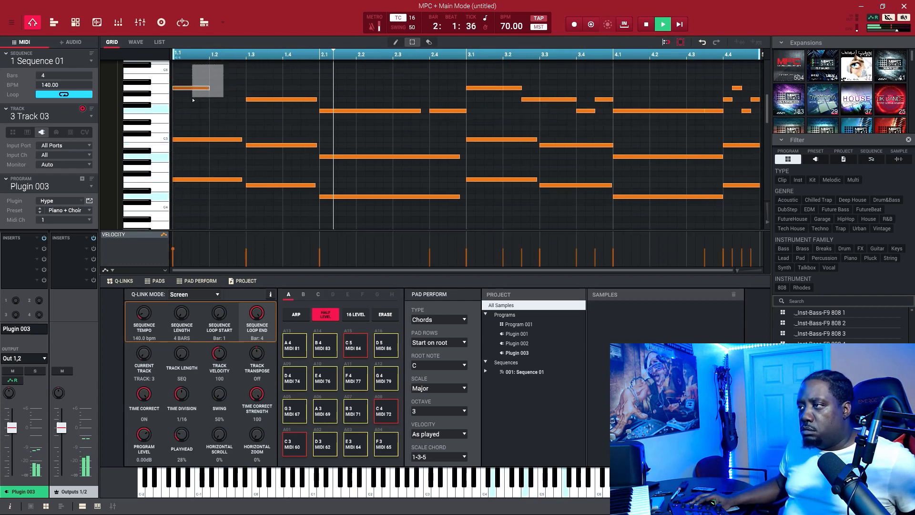
key(ctrl+d)
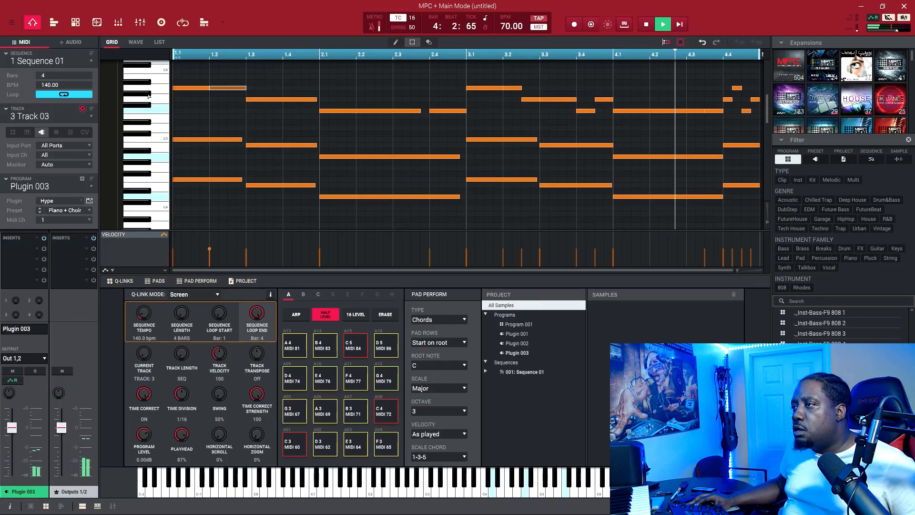
click(149, 95)
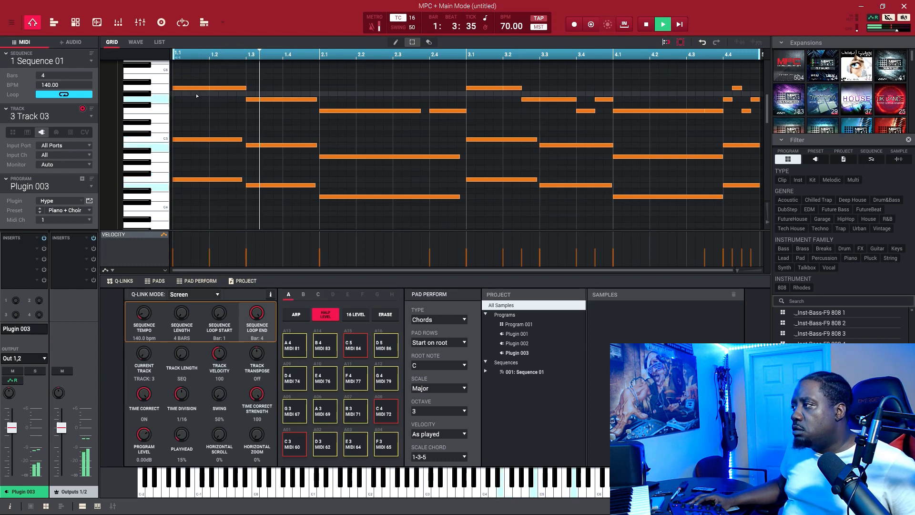
click(236, 88)
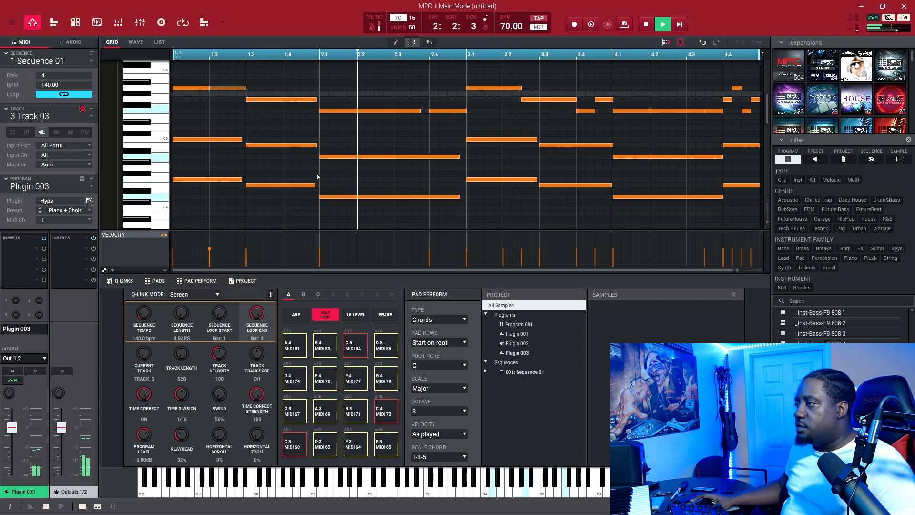
scroll(218, 171, down, 3)
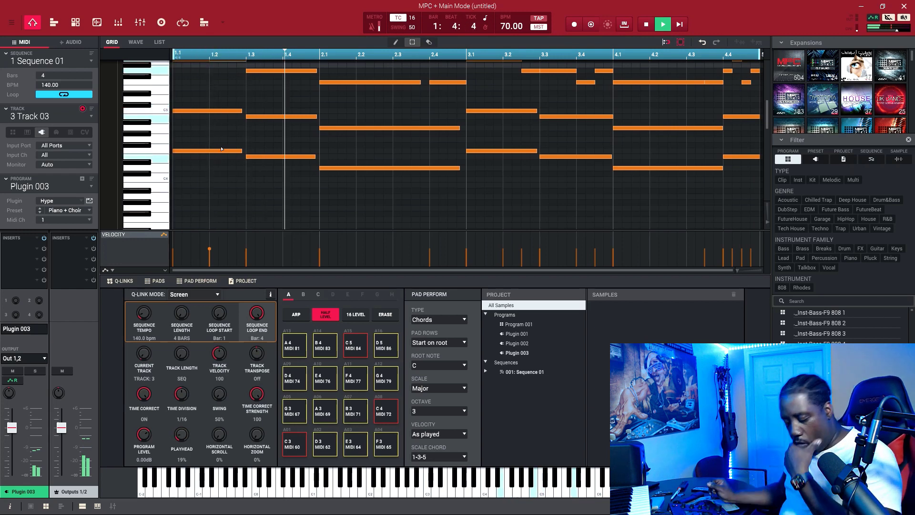
scroll(296, 200, up, 3)
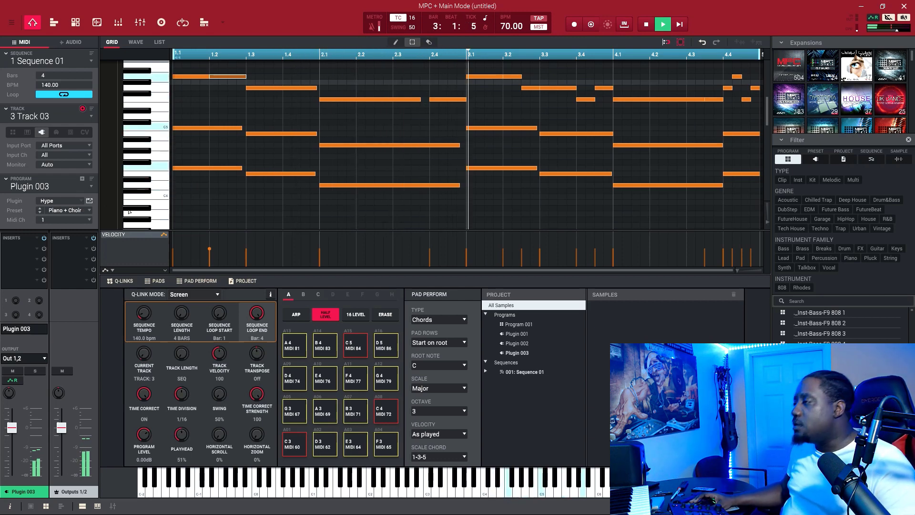
Select unused track 4, stop playback and paste the copied chords into it.
click(92, 186)
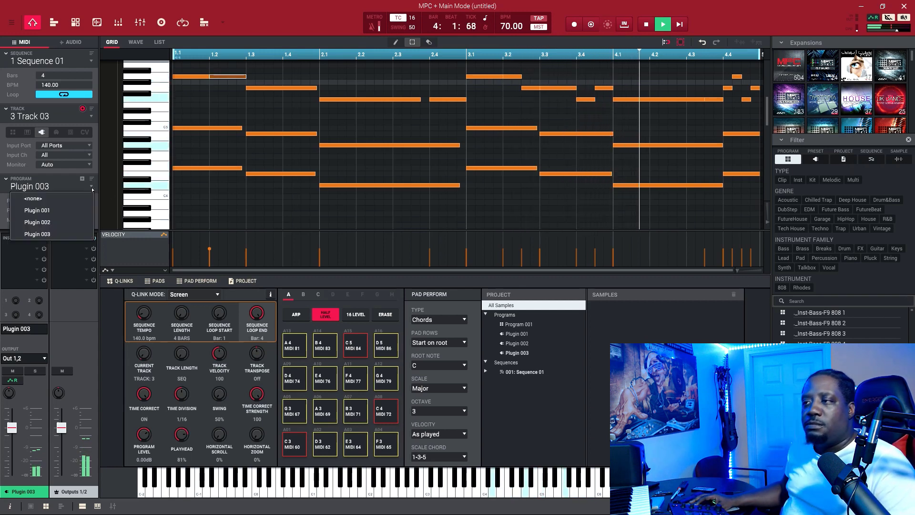
click(94, 187)
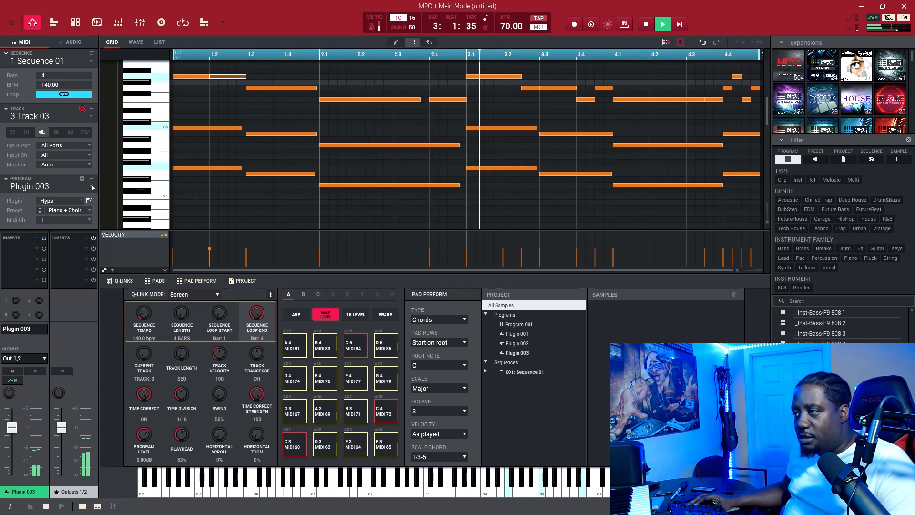
click(91, 117)
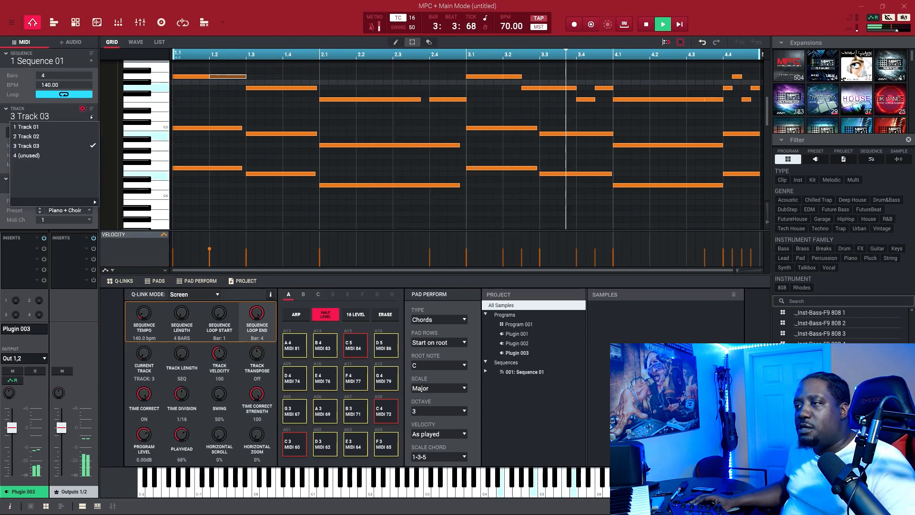
click(85, 155)
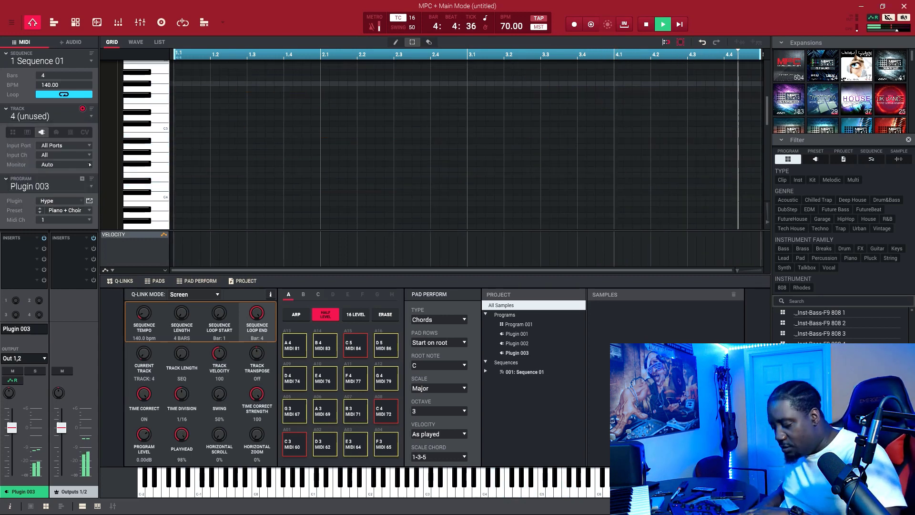
key(space)
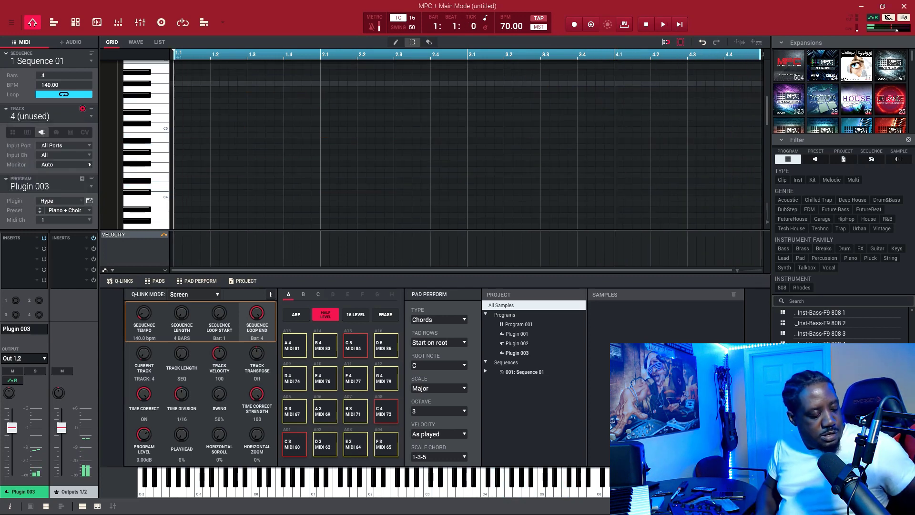
key(ctrl+v)
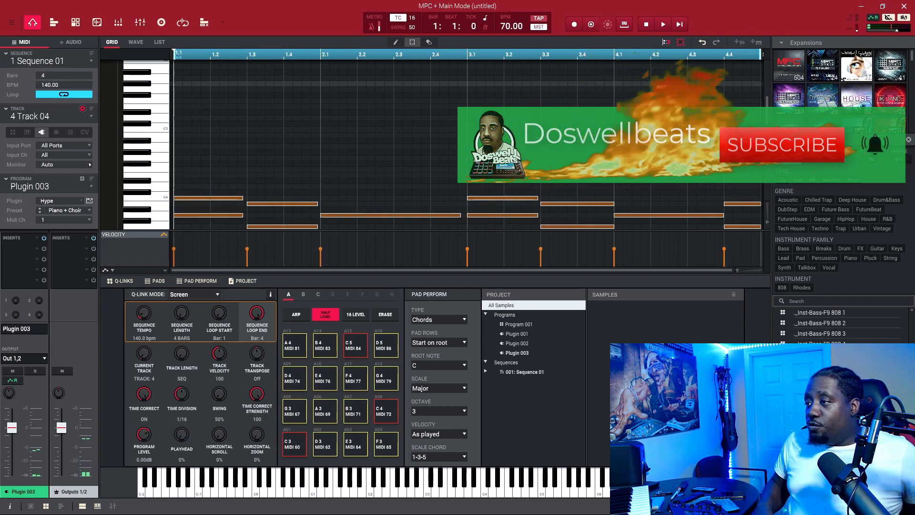
Delete the two upper notes of every Track 04 chord and lower the remaining root notes by one octave.
scroll(209, 100, down, 3)
drag(208, 98, 275, 161)
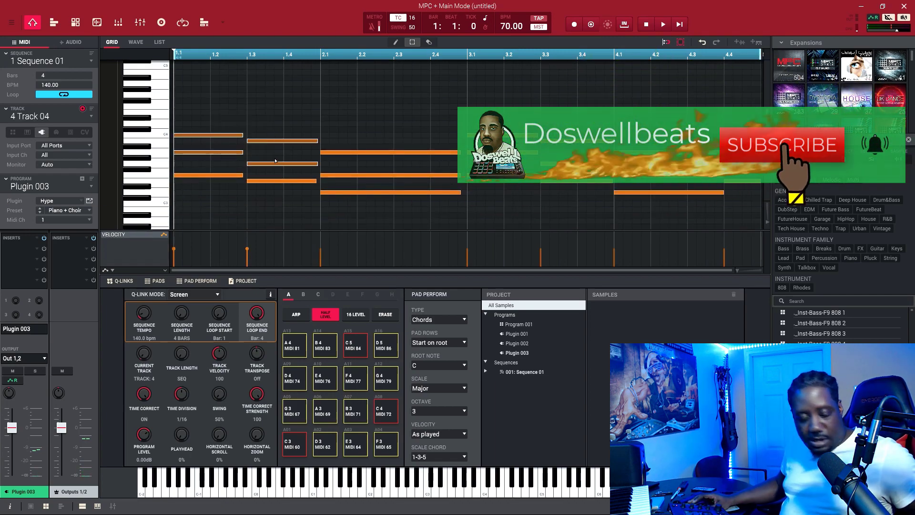
key(Delete)
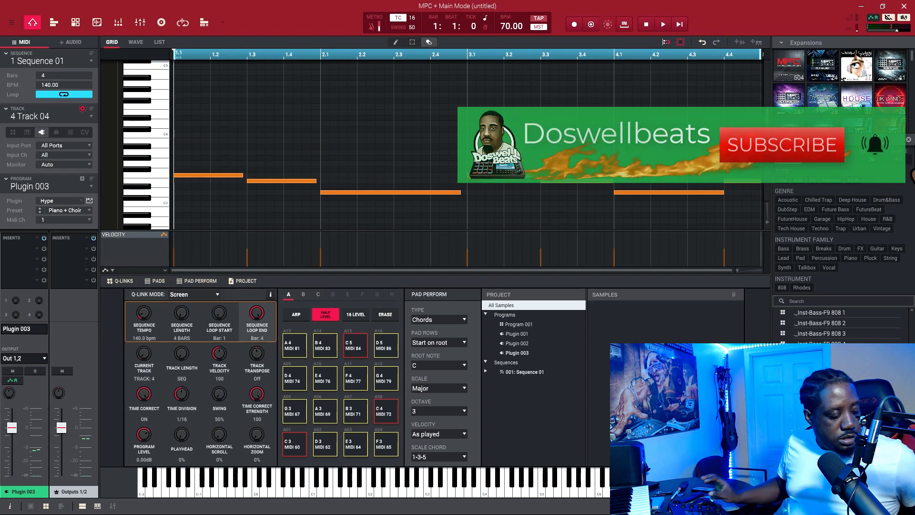
scroll(500, 182, down, 3)
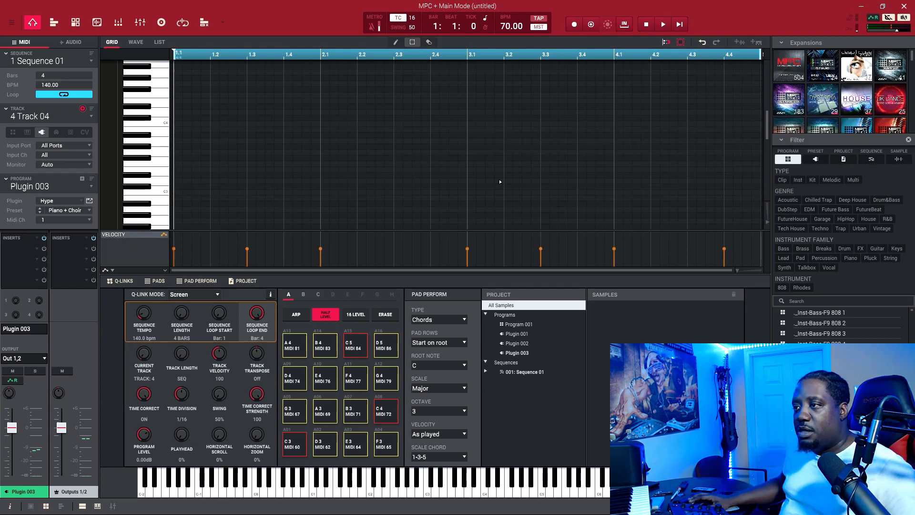
scroll(500, 181, down, 1)
Assign Track 04 a soloed ANA 2 plugin program, load its Big Bass preset and start playback.
click(83, 178)
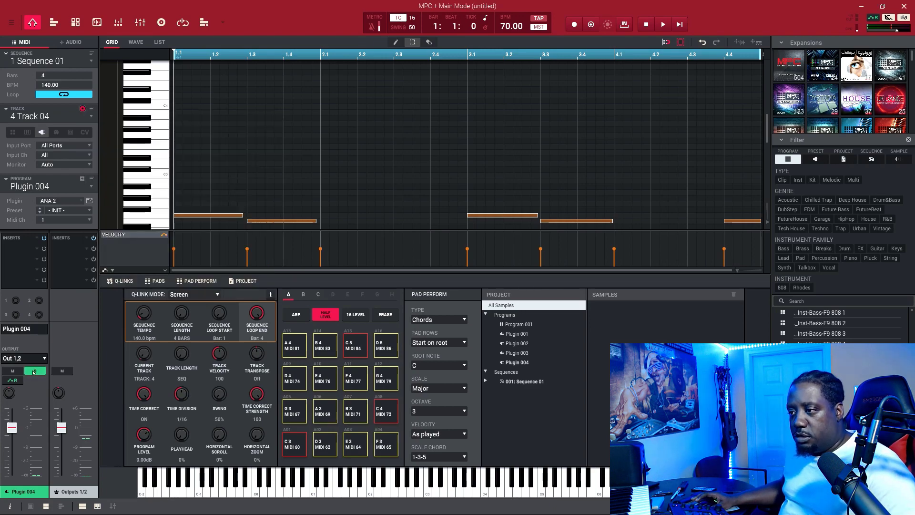
click(89, 201)
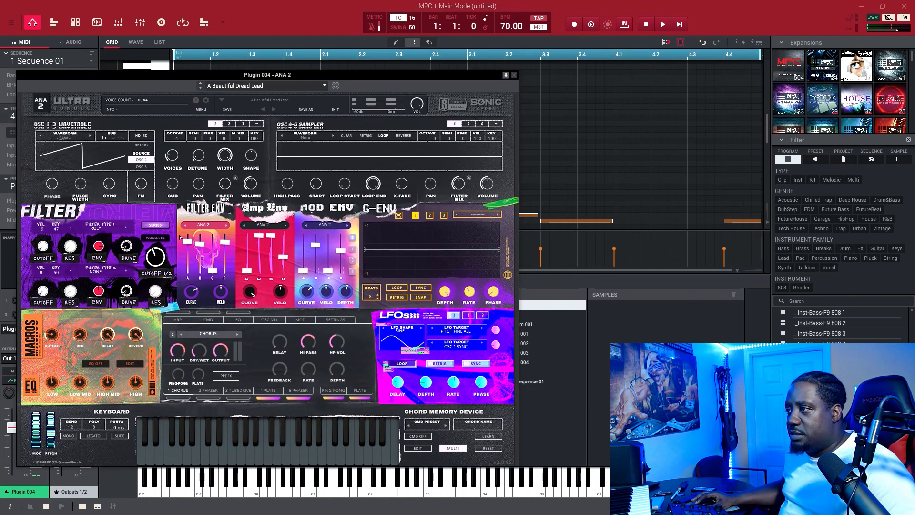
key(space)
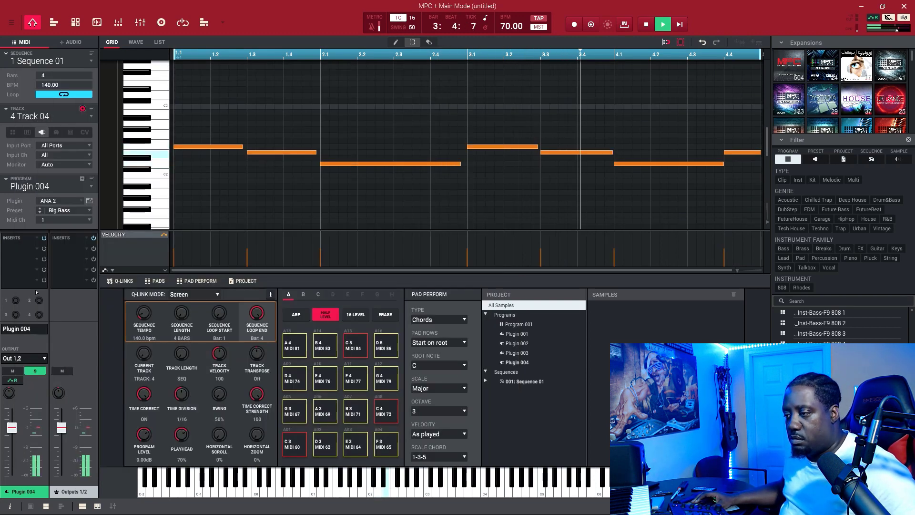
Add FabFilter Pro-Q 3 from the VST effects as an insert on Plugin 004.
click(34, 249)
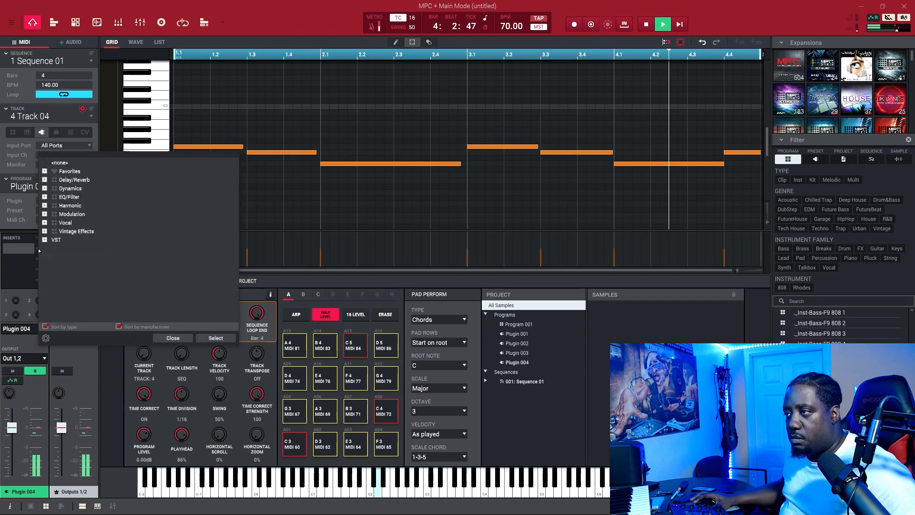
click(44, 240)
scroll(70, 282, down, 10)
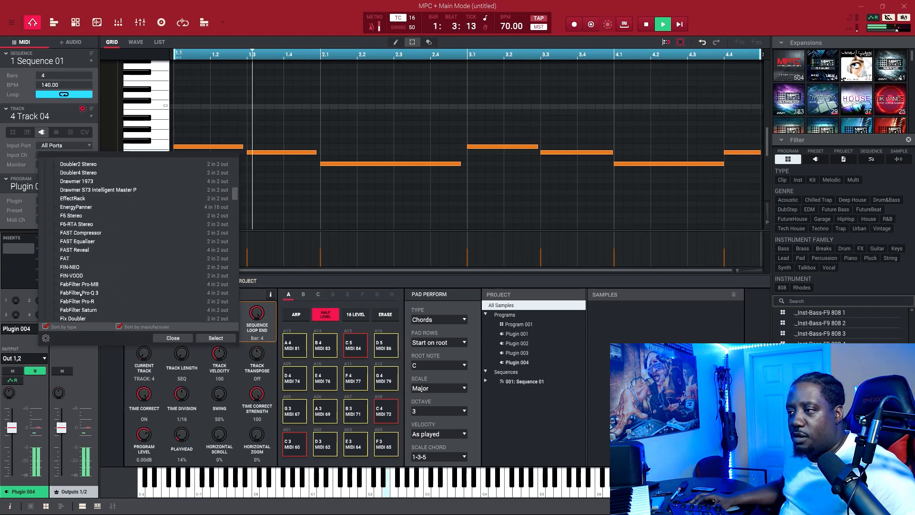
double_click(78, 293)
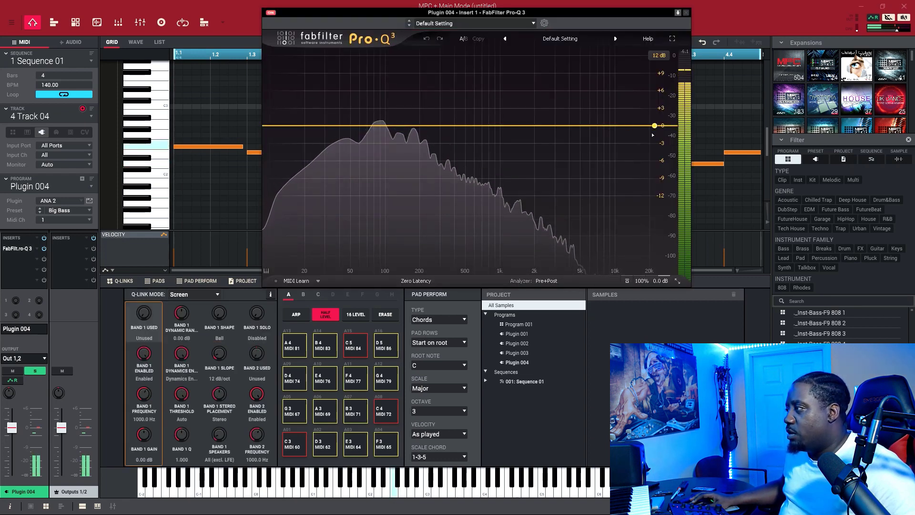
Filter the bass with a 30 dB/oct high cut at about 345 Hz and a 48 dB/oct low cut at about 46 Hz, and turn off its solo.
drag(654, 125, 446, 130)
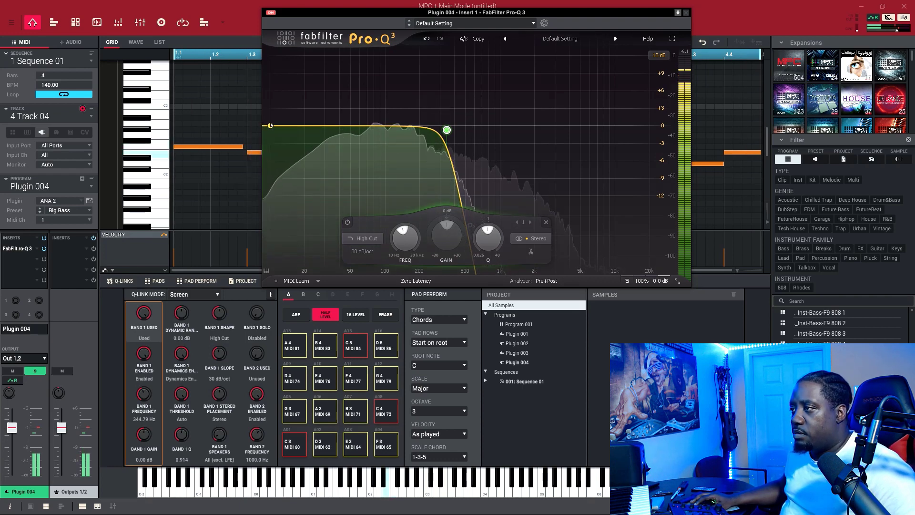
double_click(270, 126)
drag(270, 125, 346, 133)
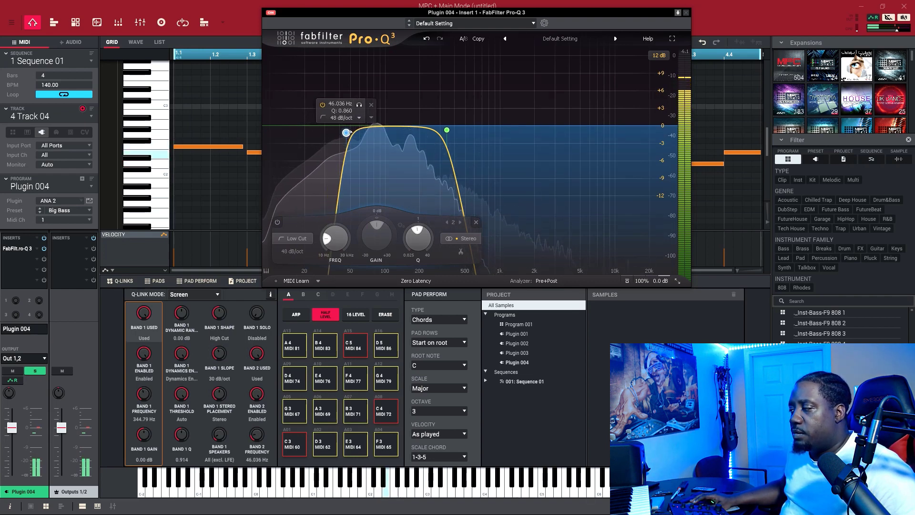
click(686, 12)
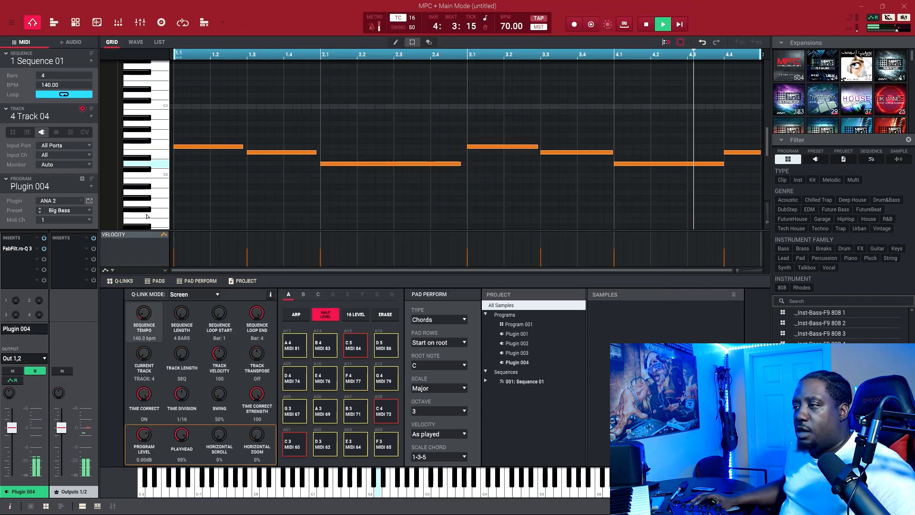
click(41, 373)
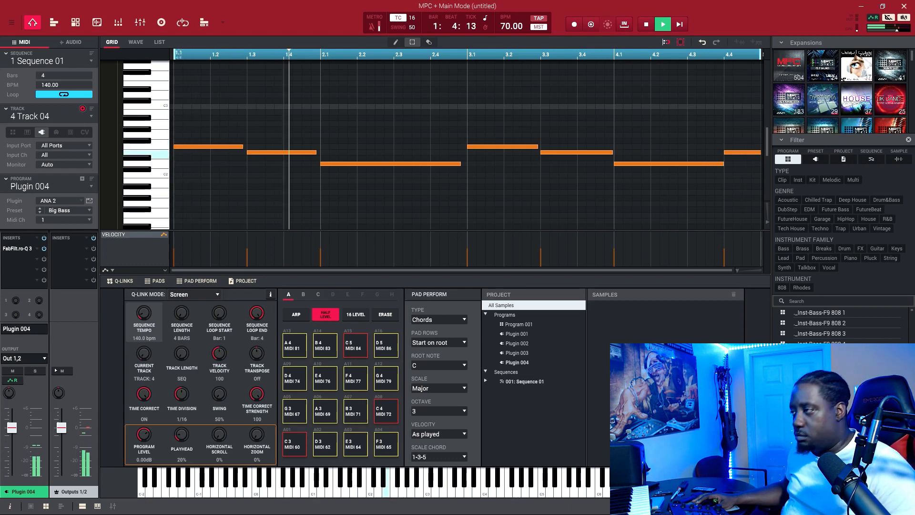
Enlarge the channel mixer and lower the Plugin 001, Plugin 002 and Plugin 004 levels, with Plugin 004 at about -4.13 dB.
click(140, 22)
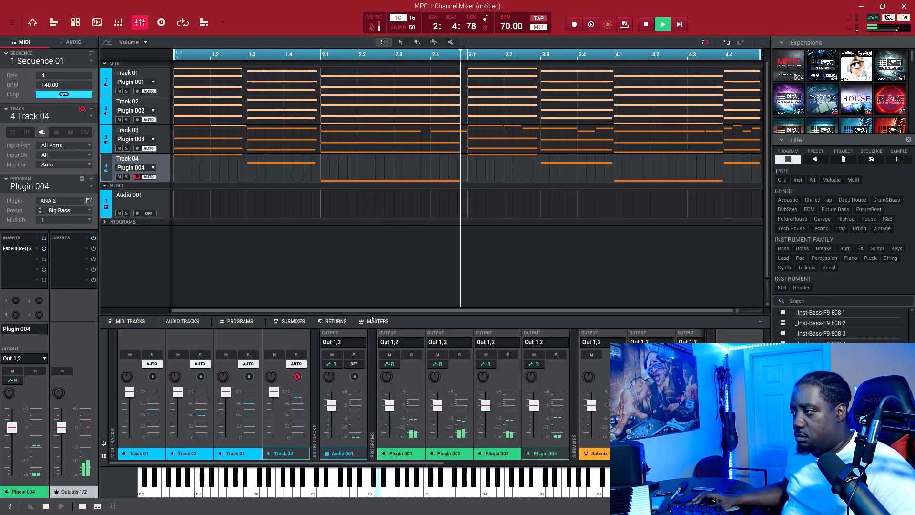
drag(374, 313, 367, 175)
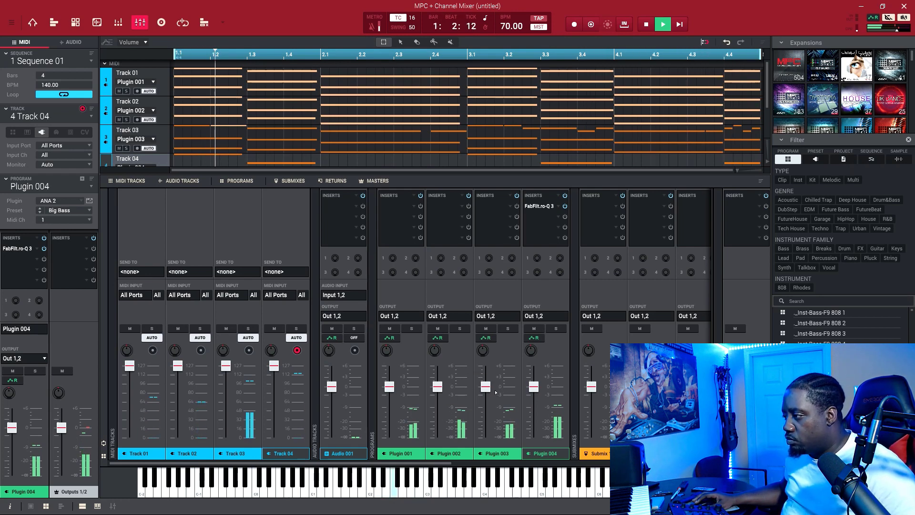
drag(390, 386, 390, 437)
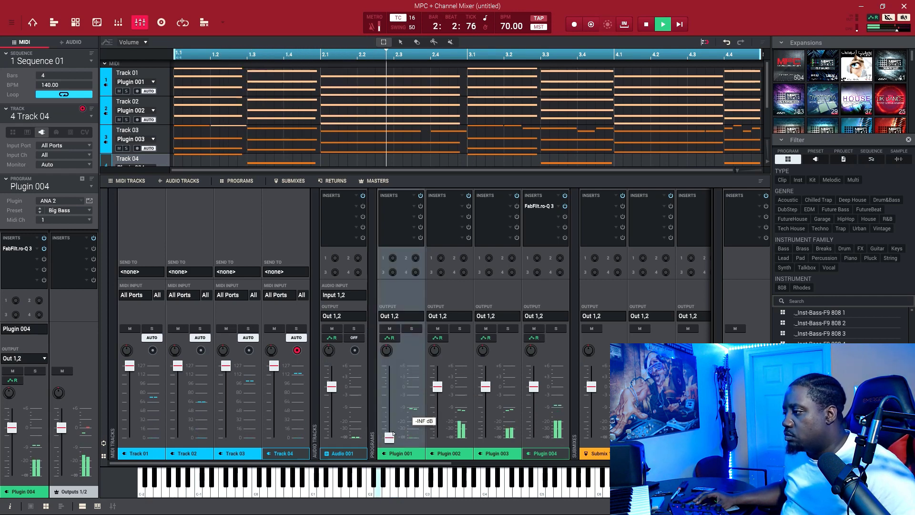
drag(398, 416, 437, 422)
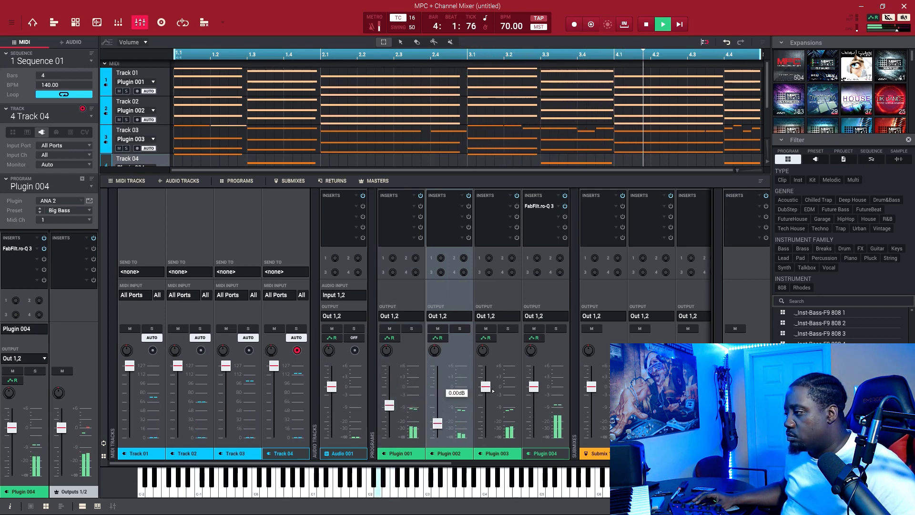
click(534, 387)
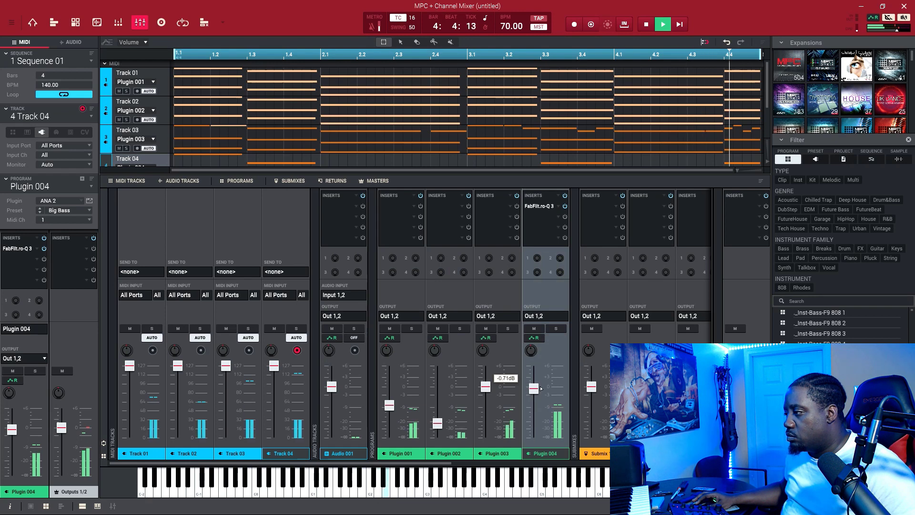
drag(438, 424, 441, 403)
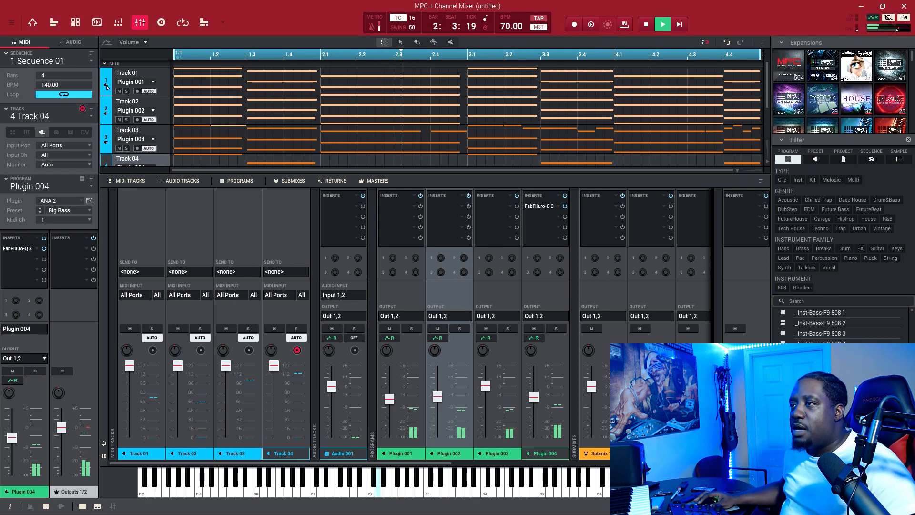
Return to the main note grid and set the tempo to 80 BPM.
click(33, 24)
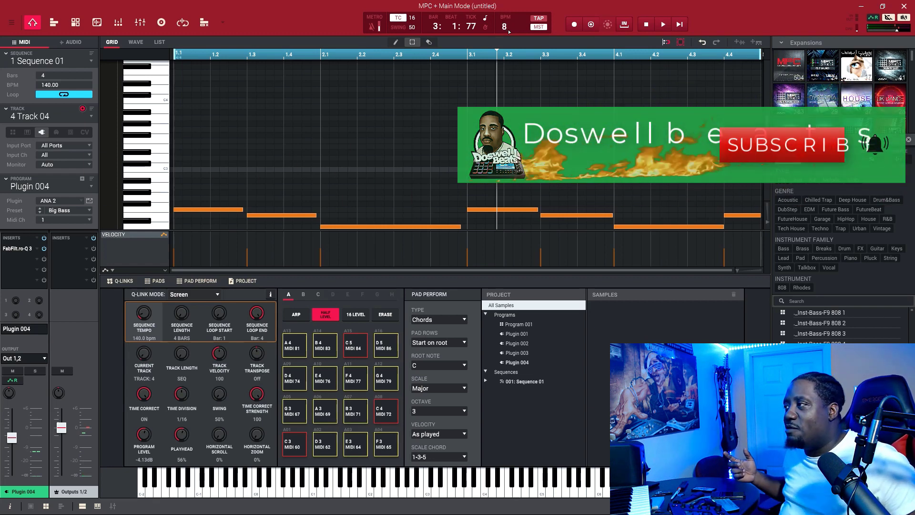
text(80)
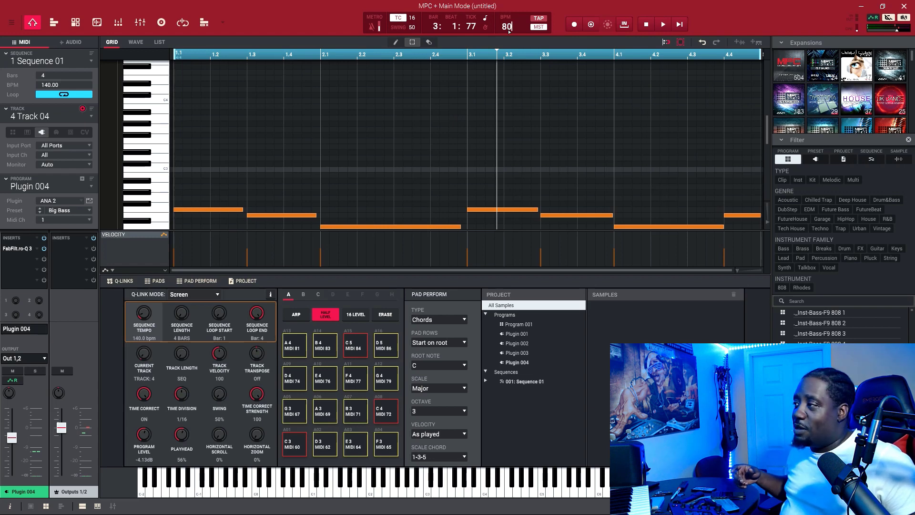
Load the Guccy drum kit on Track 16 and record a four-bar kick, snare and closed hi-hat pattern.
key(space)
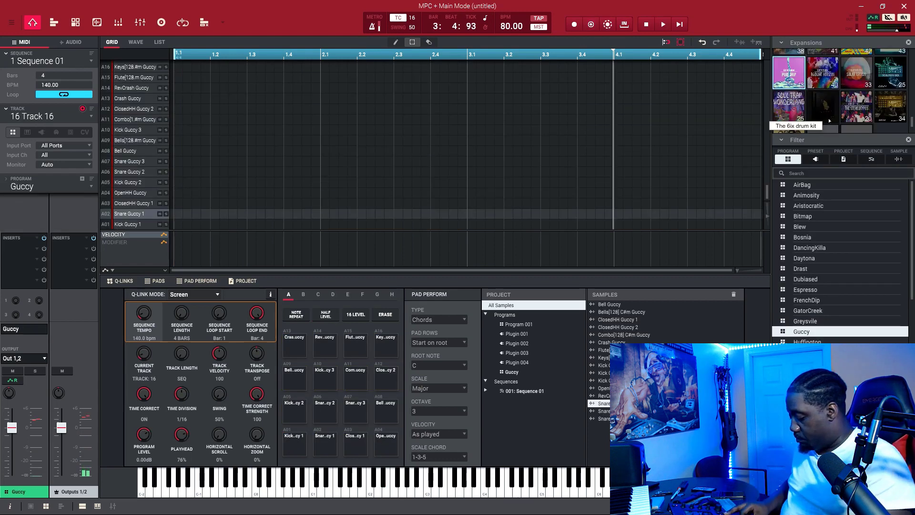
key(space)
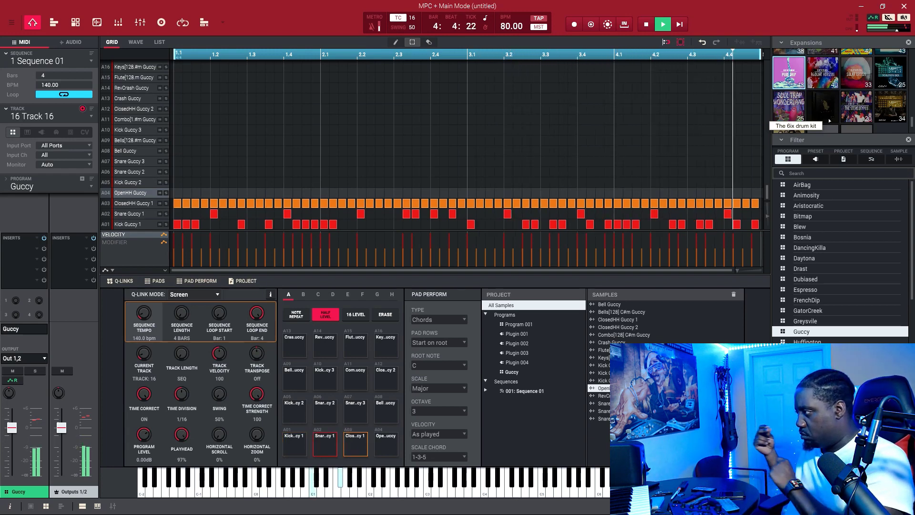
Browse the expansions, open the UNISON samples and audition UNISON_808_Dark (C) over the playing beat.
scroll(838, 121, up, 2)
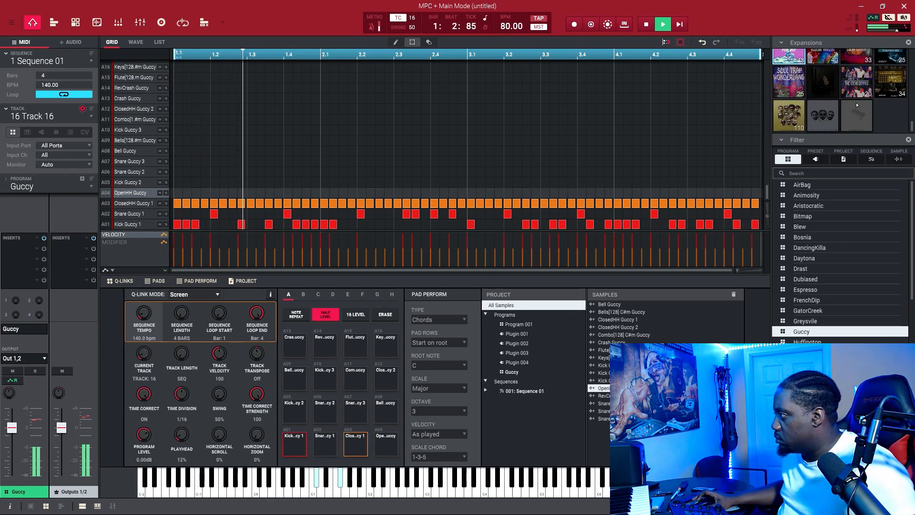
scroll(857, 112, down, 2)
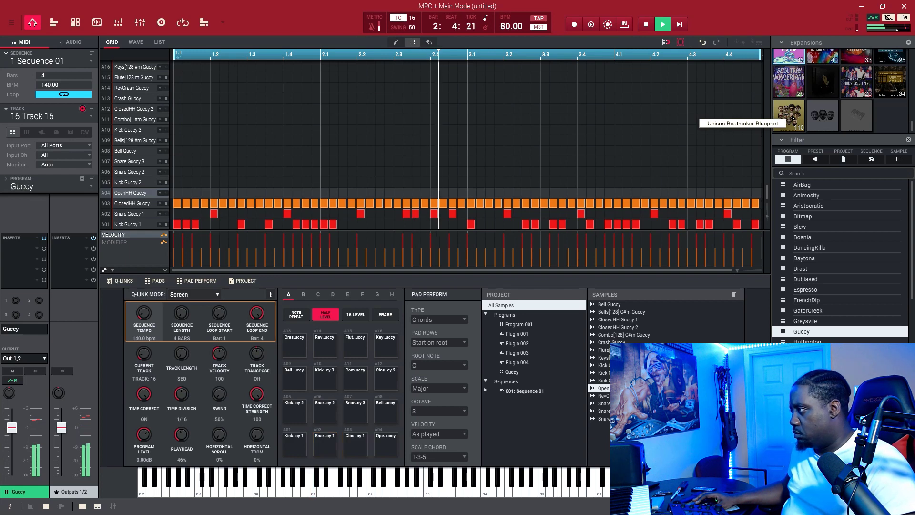
click(821, 113)
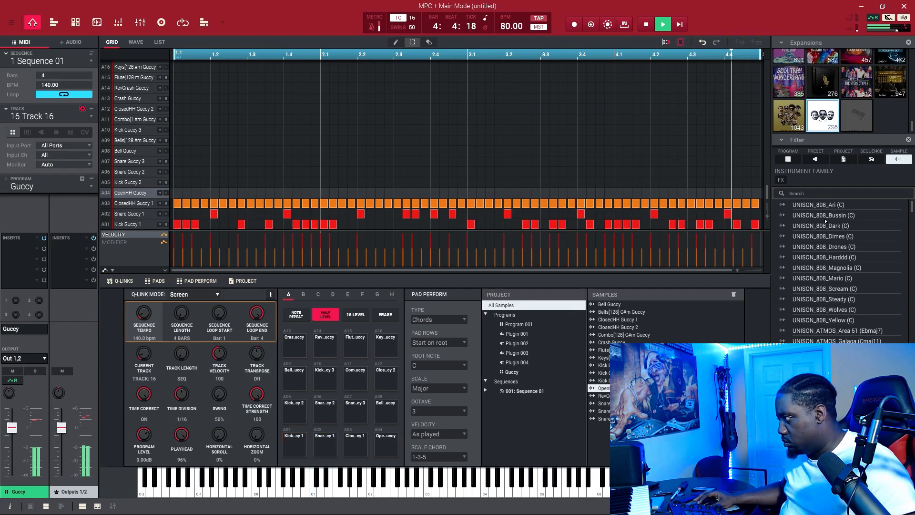
click(823, 227)
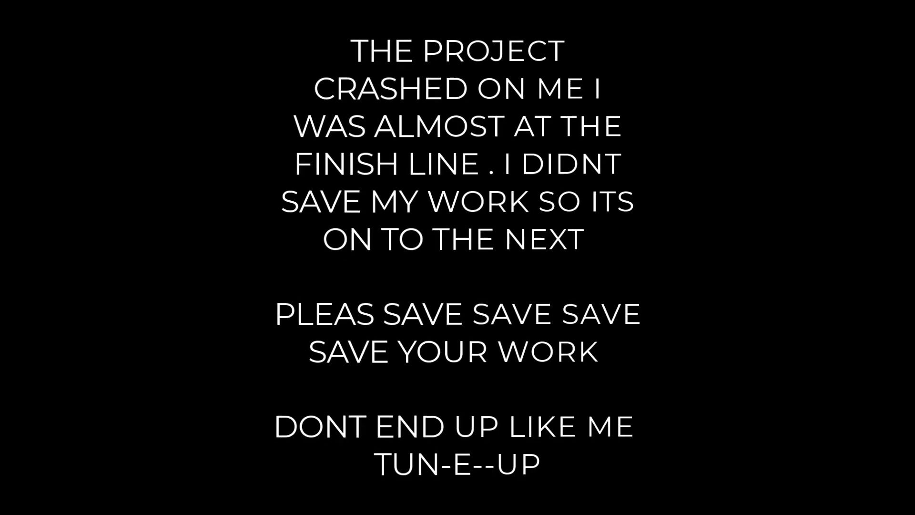